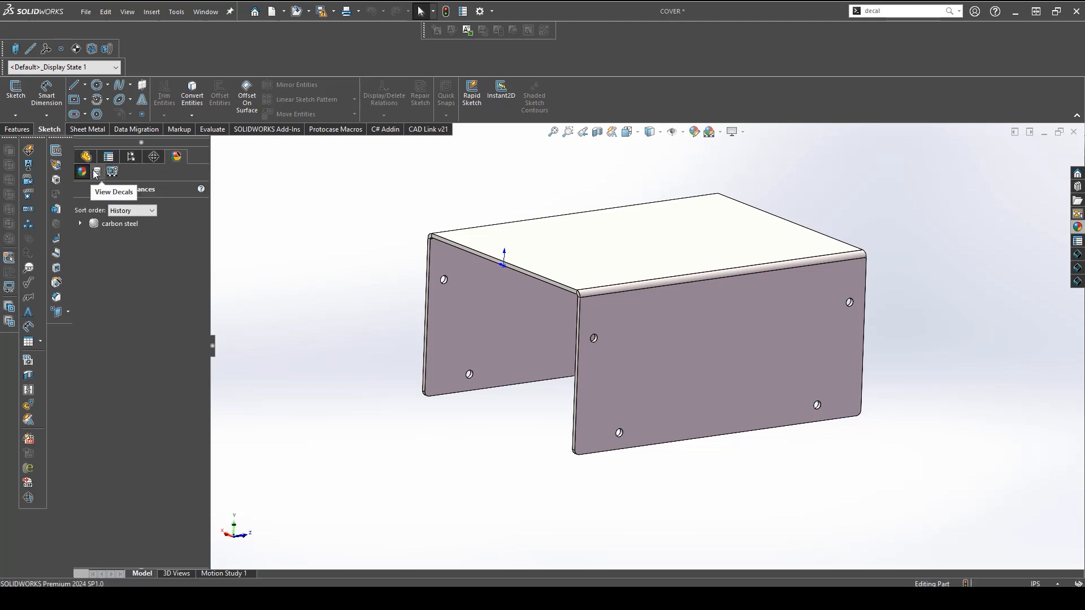
Step: Add the image protocase-logo_big-2 as a decal on the large side flange face of the cover
click(97, 172)
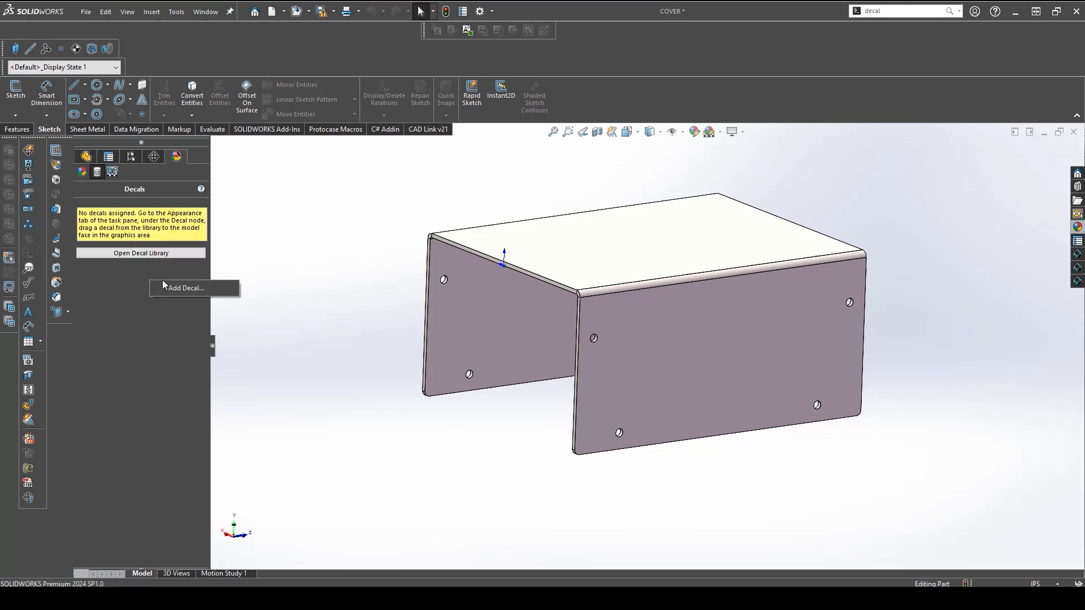
click(150, 434)
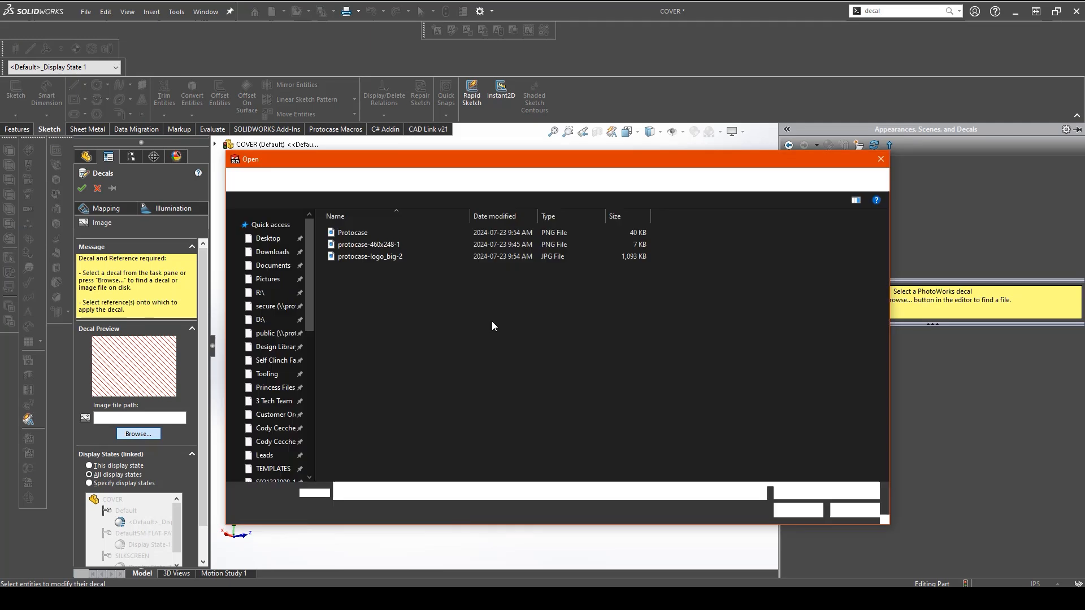
click(395, 257)
click(796, 511)
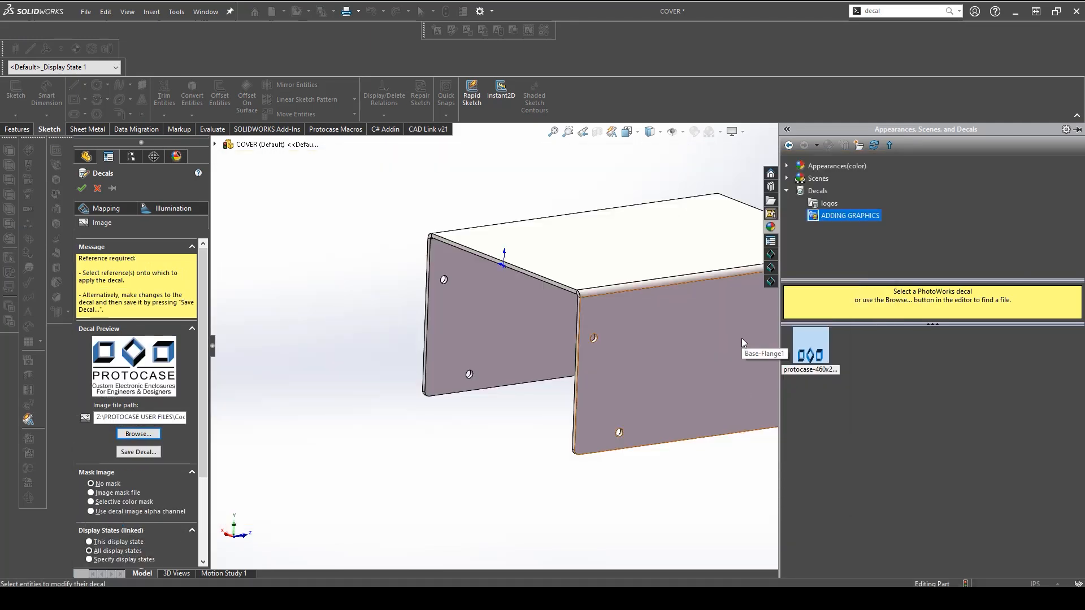
click(741, 338)
Step: Rotate the logo decal by 90 degrees so it reads horizontally, and accept it
middle_drag(738, 344, 206, 283)
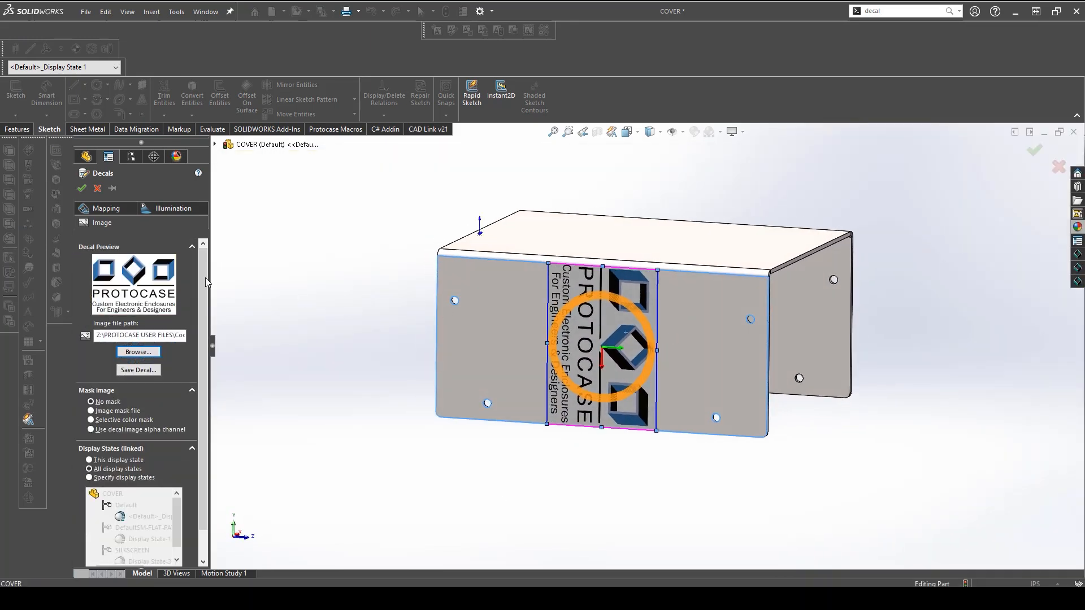
click(125, 214)
scroll(136, 497, down, 3)
text(90.00deg)
click(82, 189)
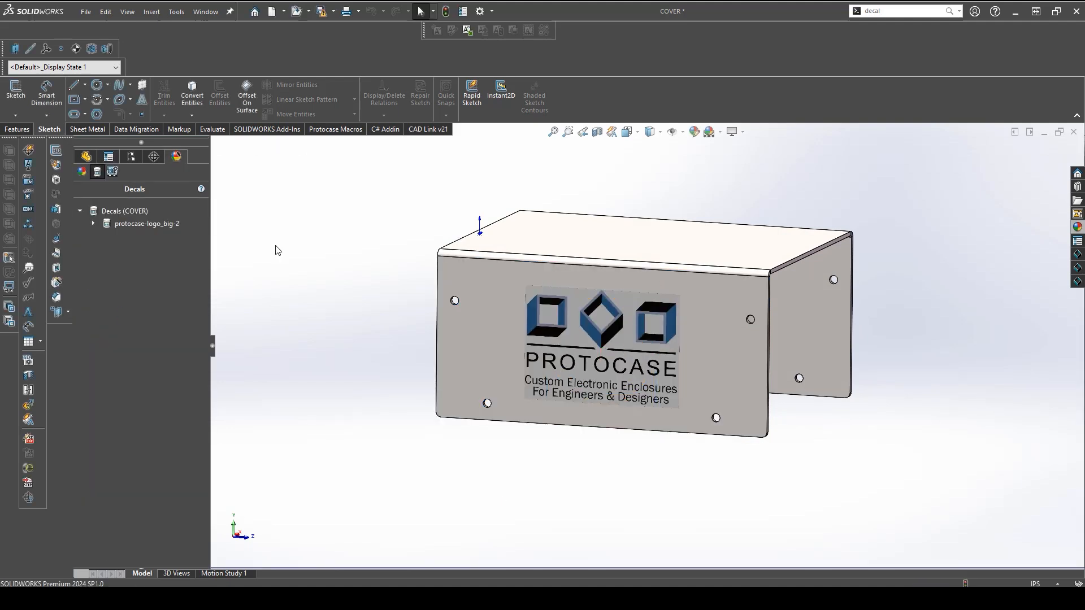
middle_drag(586, 366, 661, 488)
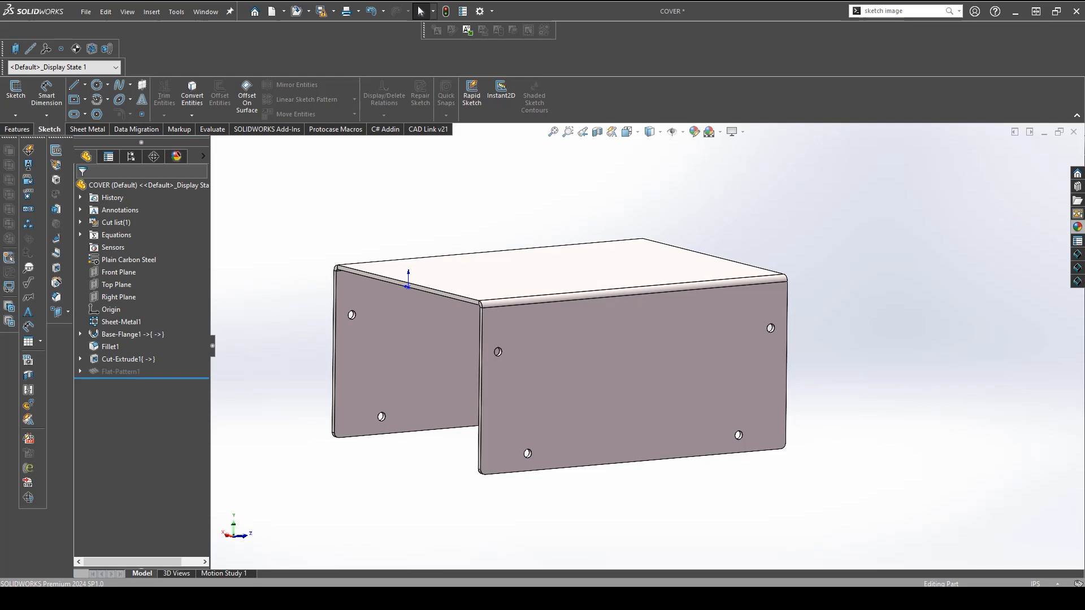
Step: Start a sketch on the cover's side flange face and insert the sketch picture protocase-460x248-1
click(640, 374)
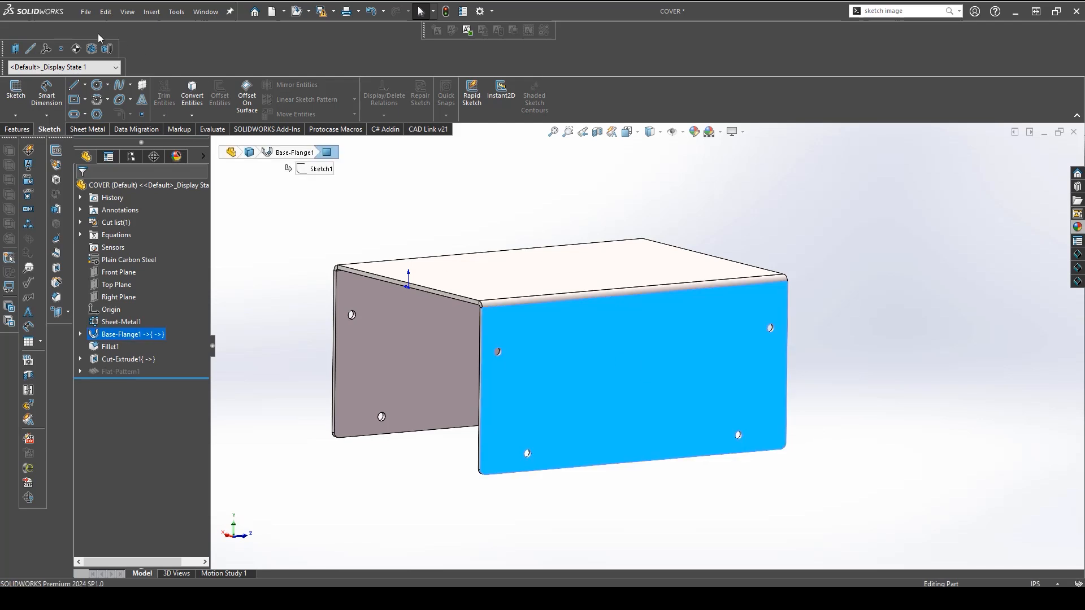
click(12, 91)
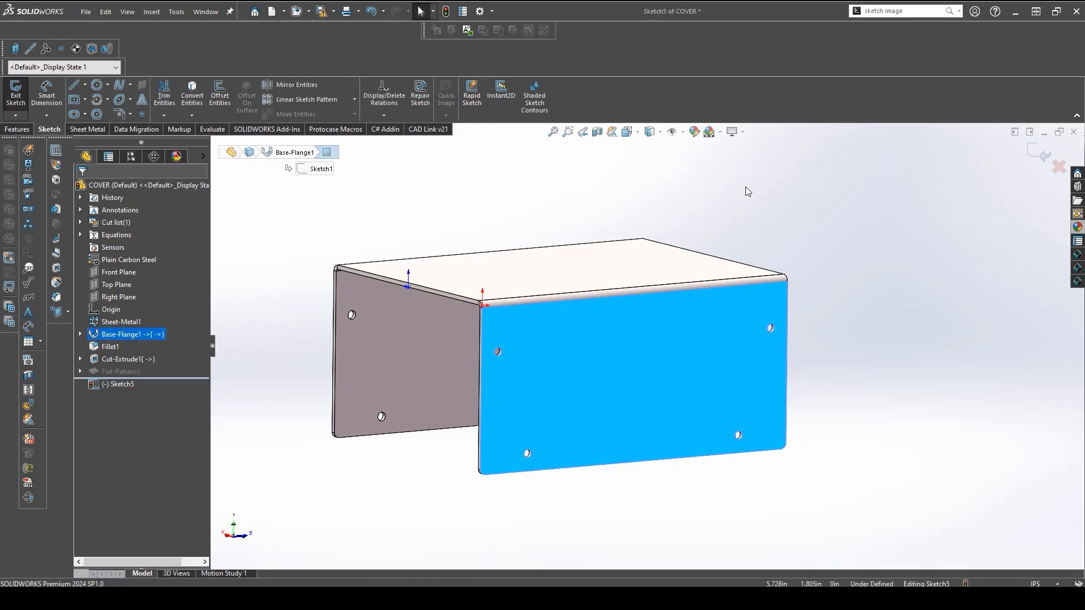
click(173, 14)
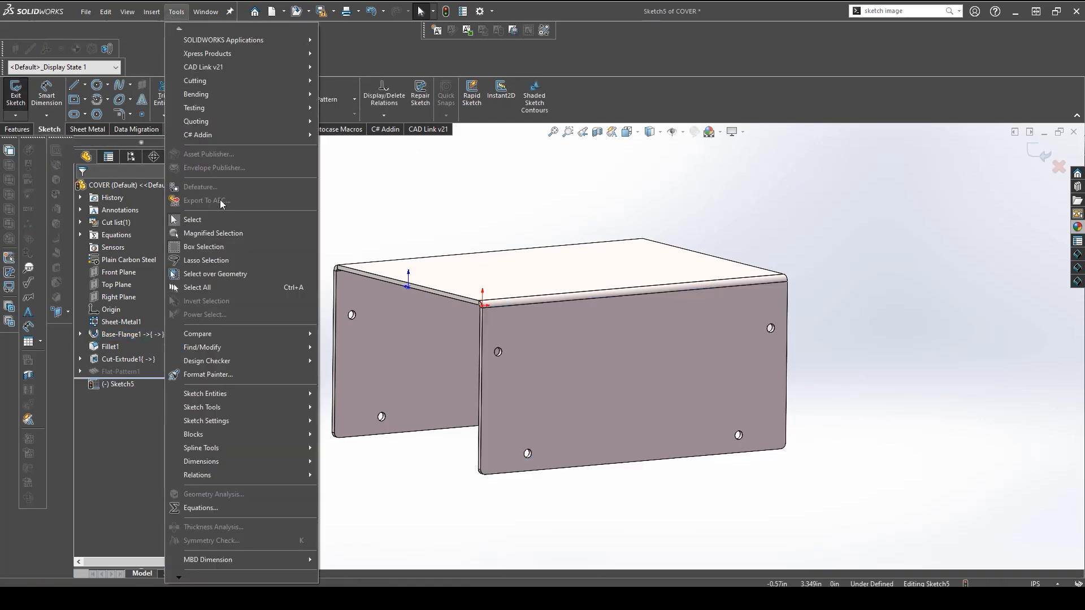
mouse_move(284, 405)
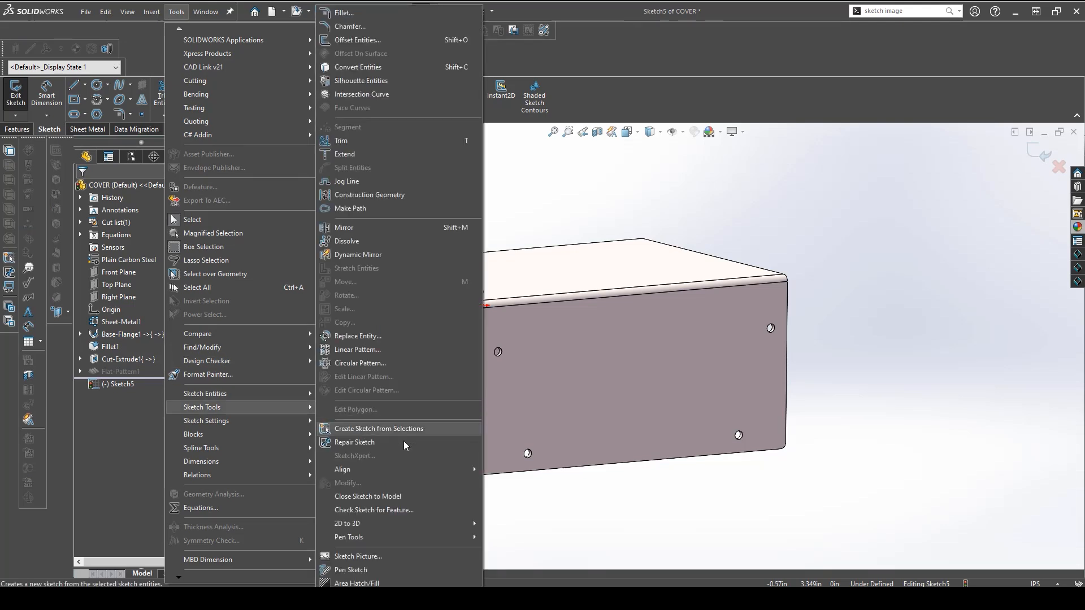
click(422, 556)
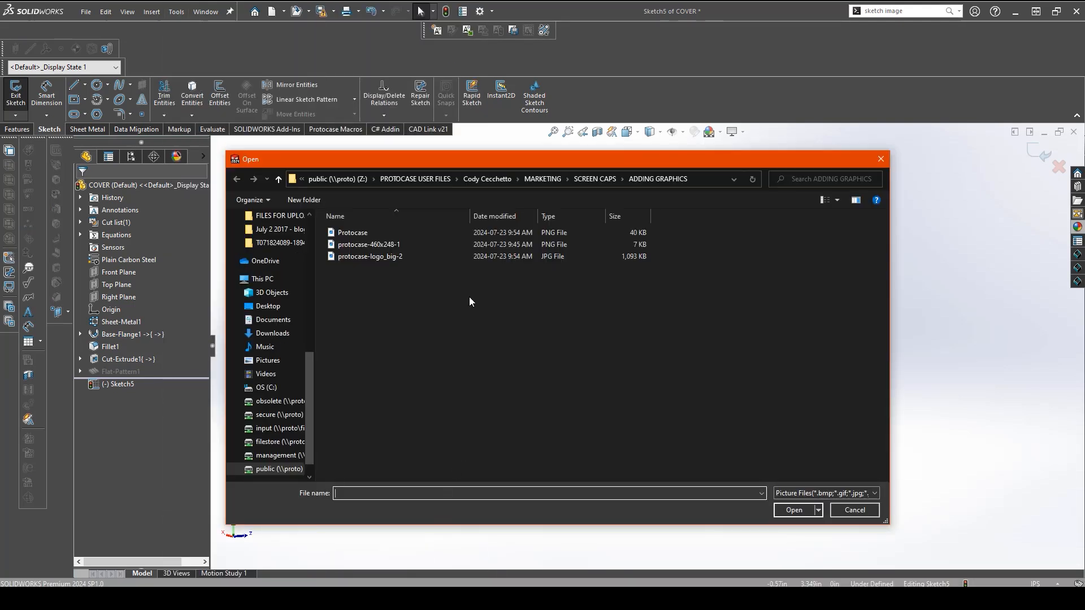
click(433, 244)
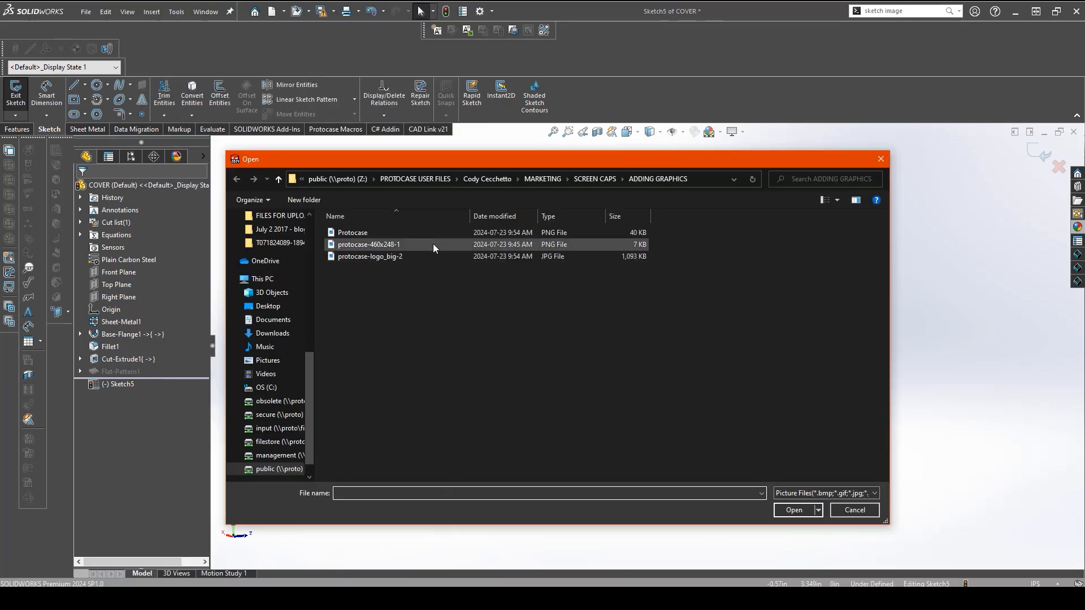
click(794, 510)
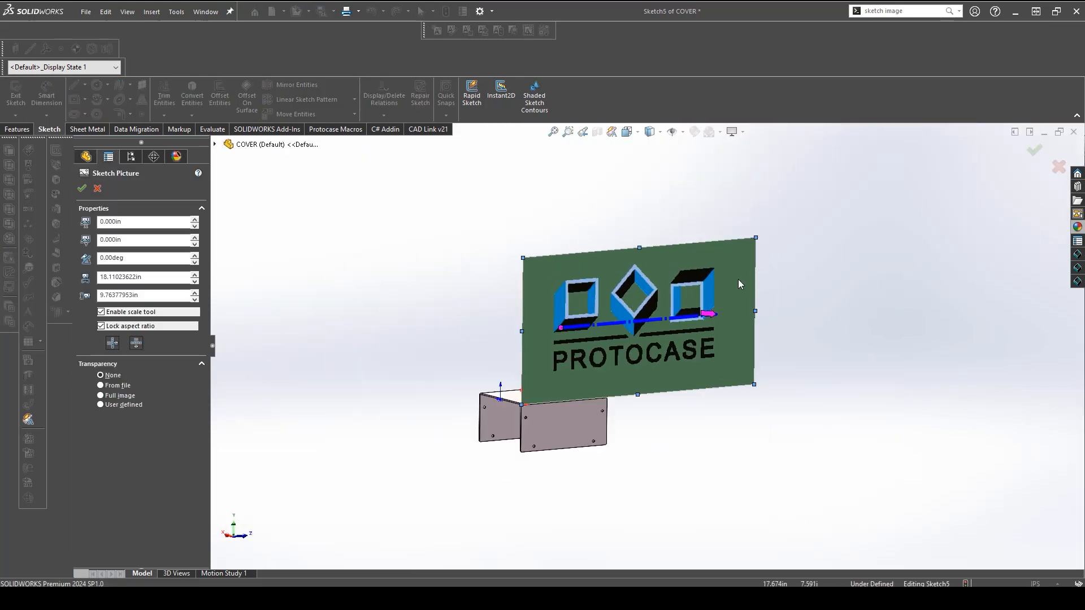
Step: Scale the sketch picture down to about 5.45 by 2.94 in and position it on the cover's side face
mouse_move(757, 237)
mouse_down()
mouse_move(664, 344)
mouse_move(593, 383)
mouse_up()
scroll(565, 403, down, 5)
mouse_move(544, 310)
mouse_down()
mouse_move(584, 435)
mouse_move(581, 474)
mouse_up()
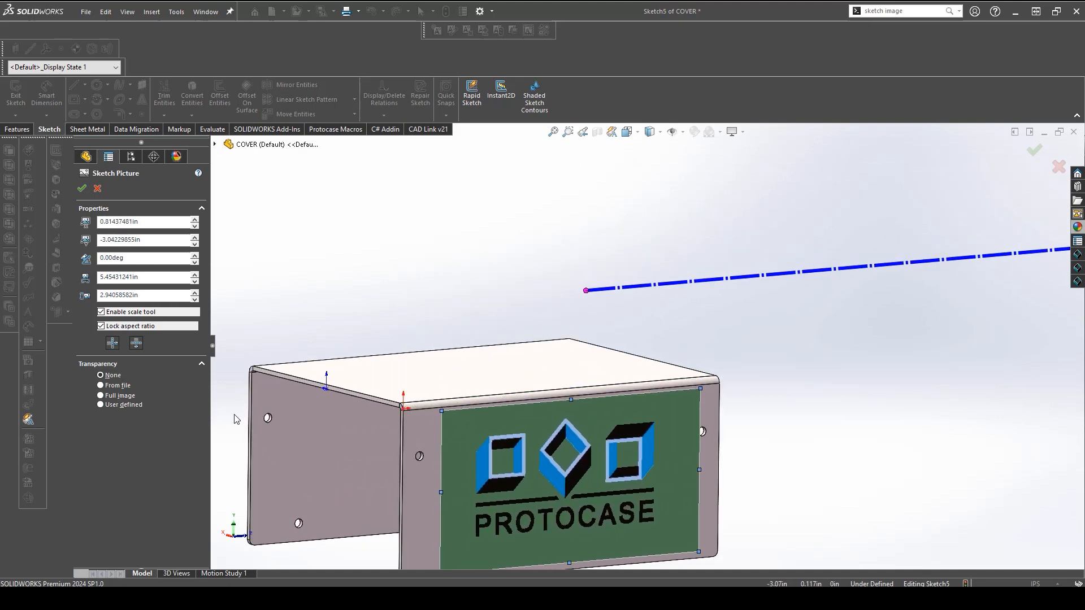
Step: Set the sketch picture's transparency to From file and accept the picture
click(117, 385)
key(ctrl+8)
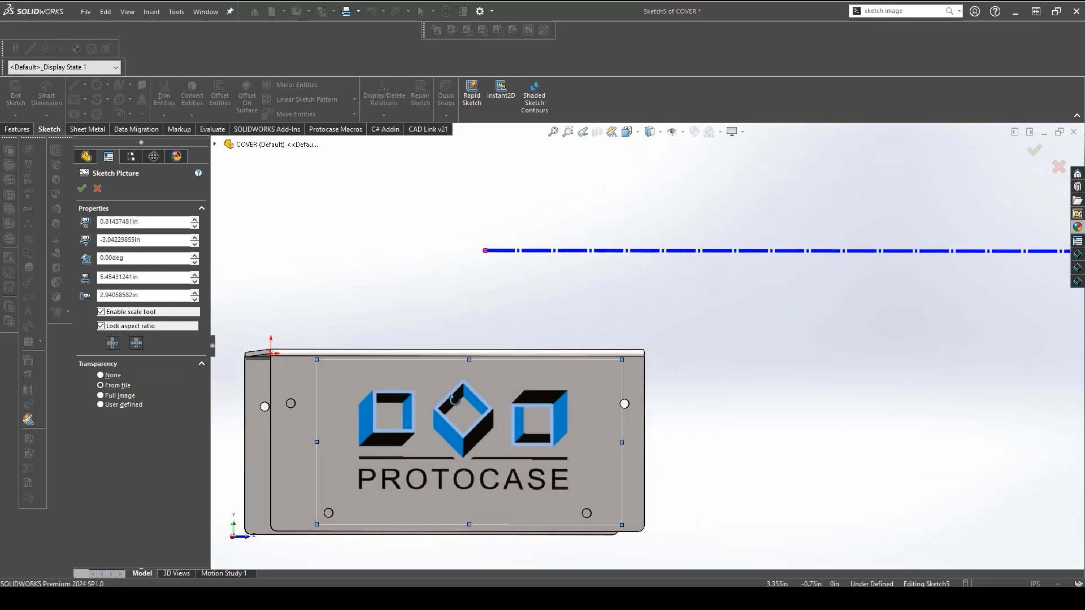
click(82, 188)
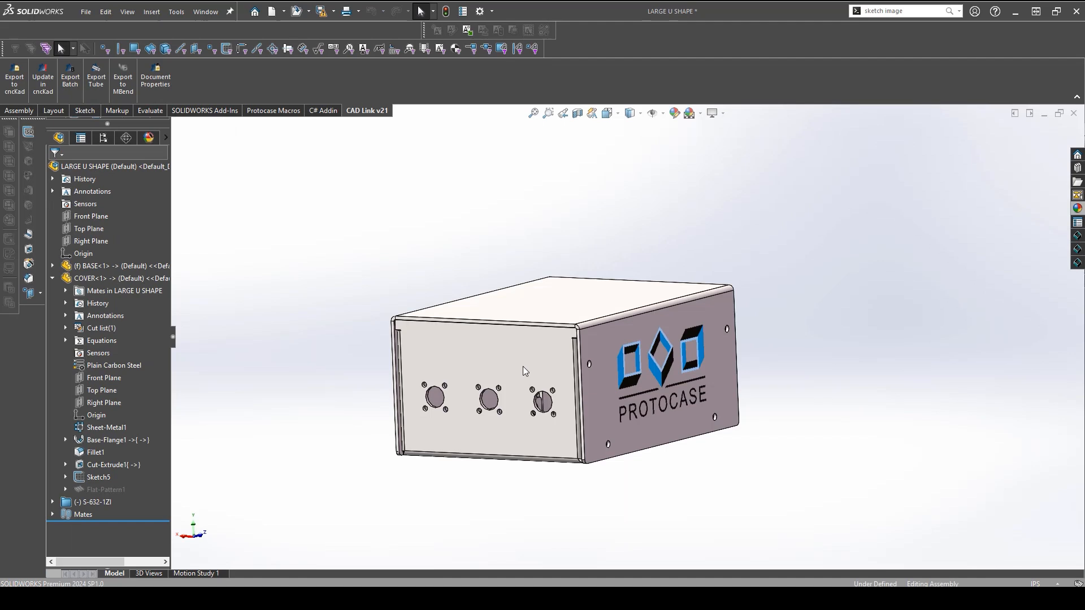
Step: Edit the BASE part within the assembly and start a sketch on its face with the three connector cutouts
click(523, 366)
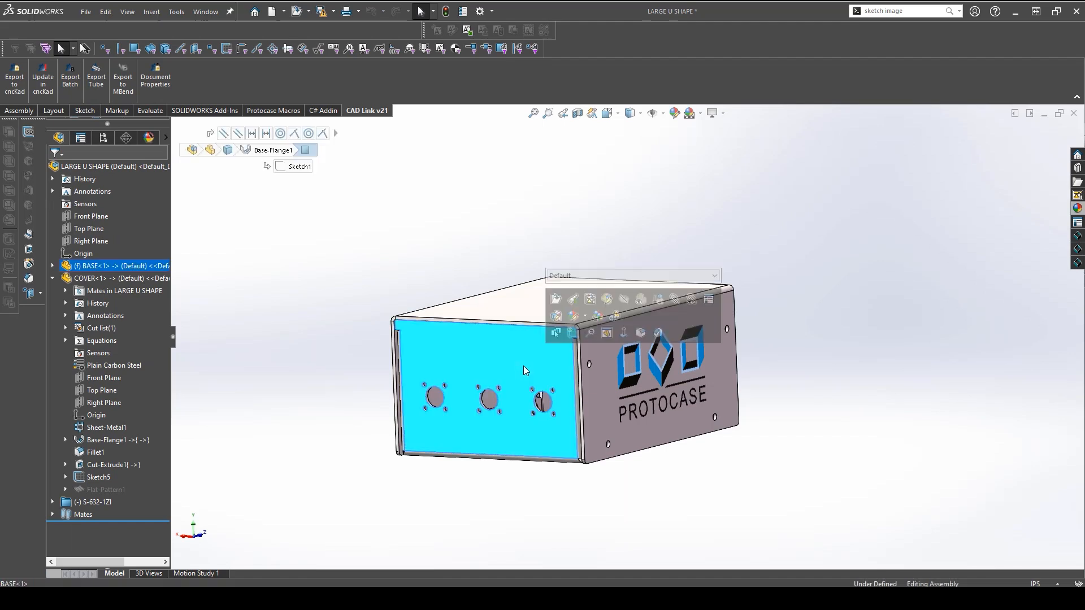
click(609, 300)
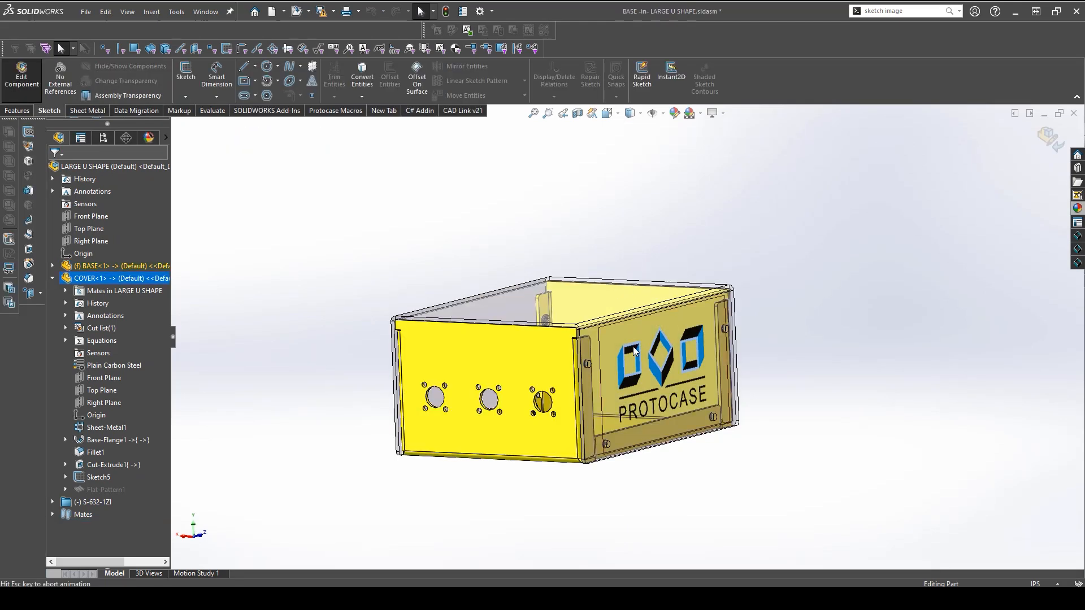
right_drag(647, 428, 542, 425)
key(ctrl+2)
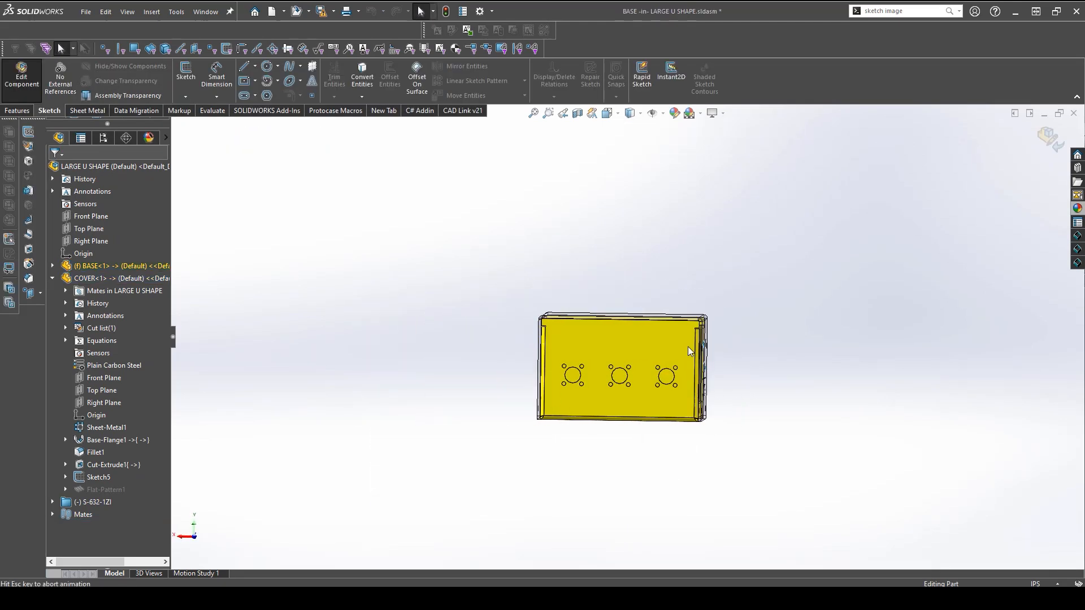
click(448, 252)
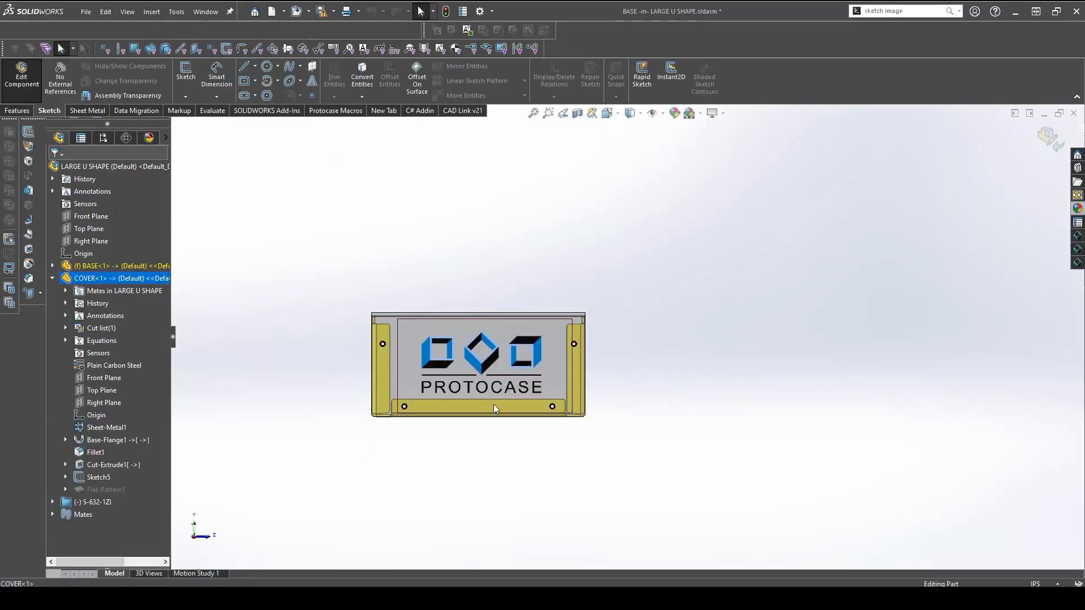
middle_drag(493, 404, 757, 265)
key(ctrl+8)
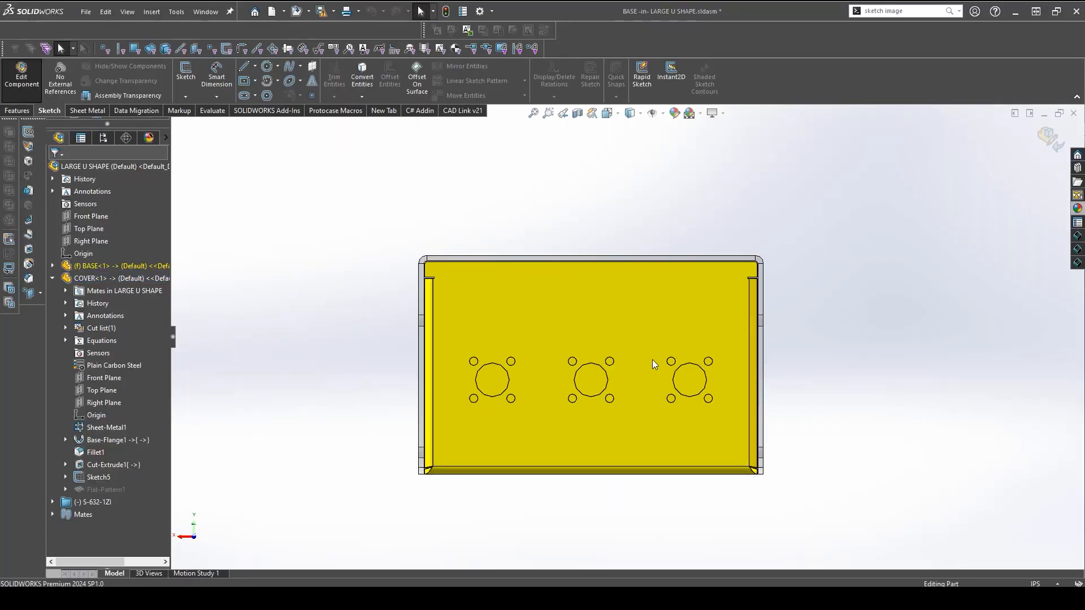
click(554, 300)
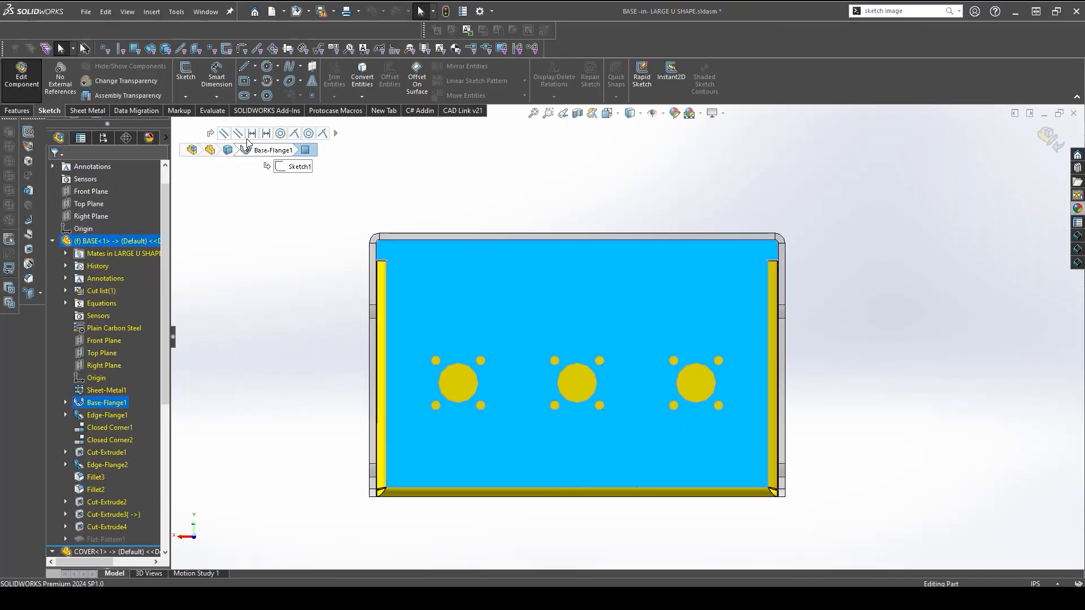
click(186, 72)
Step: Sketch a vertical line upward from the top of the leftmost large hole and dimension it to 0.25 in
scroll(459, 384, down, 3)
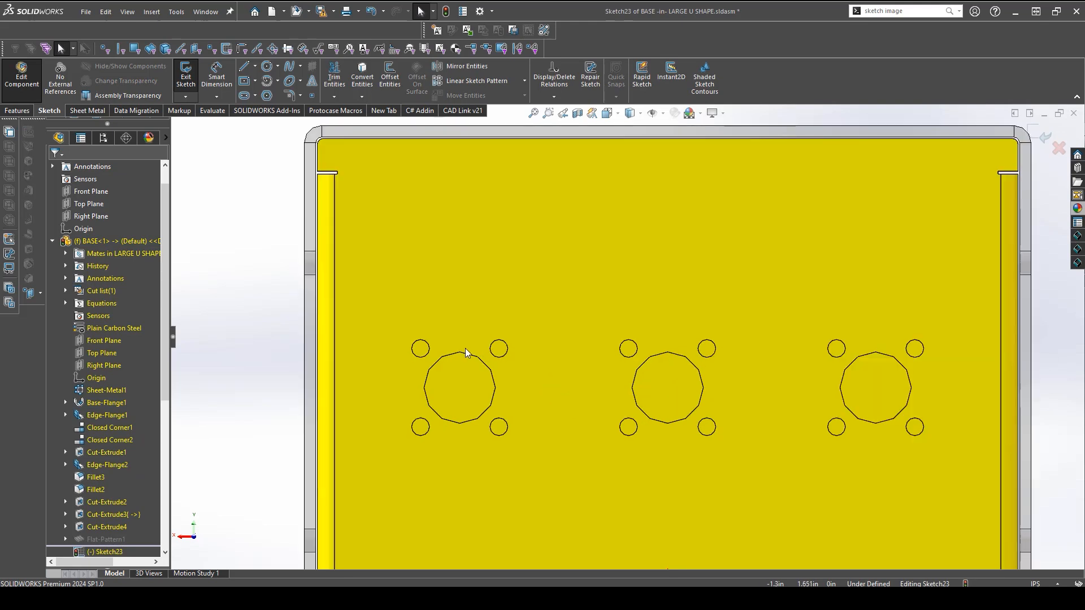
key(l)
click(460, 352)
click(459, 322)
key(Escape)
click(460, 337)
click(370, 340)
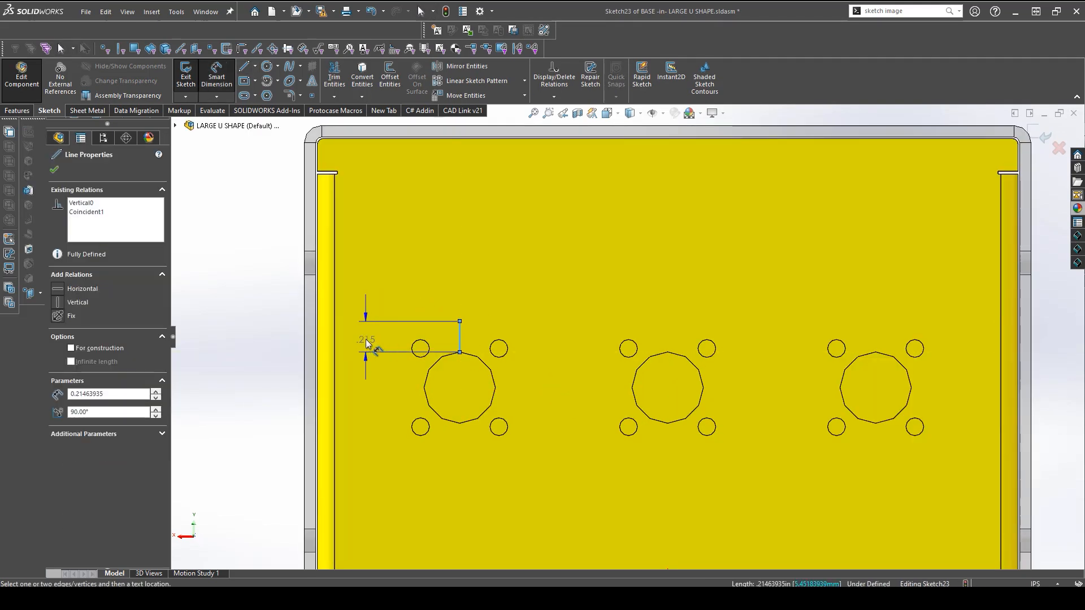
text(.25)
key(Return)
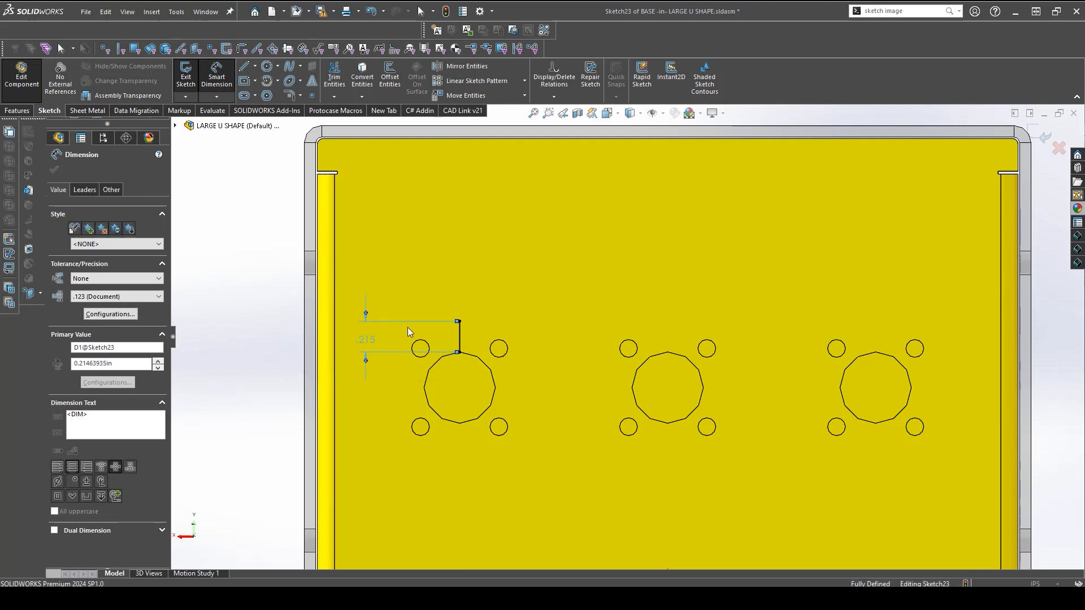
key(Escape)
Step: Sketch a horizontal line about 0.63 in long through the upper end of the vertical line
key(l)
click(432, 317)
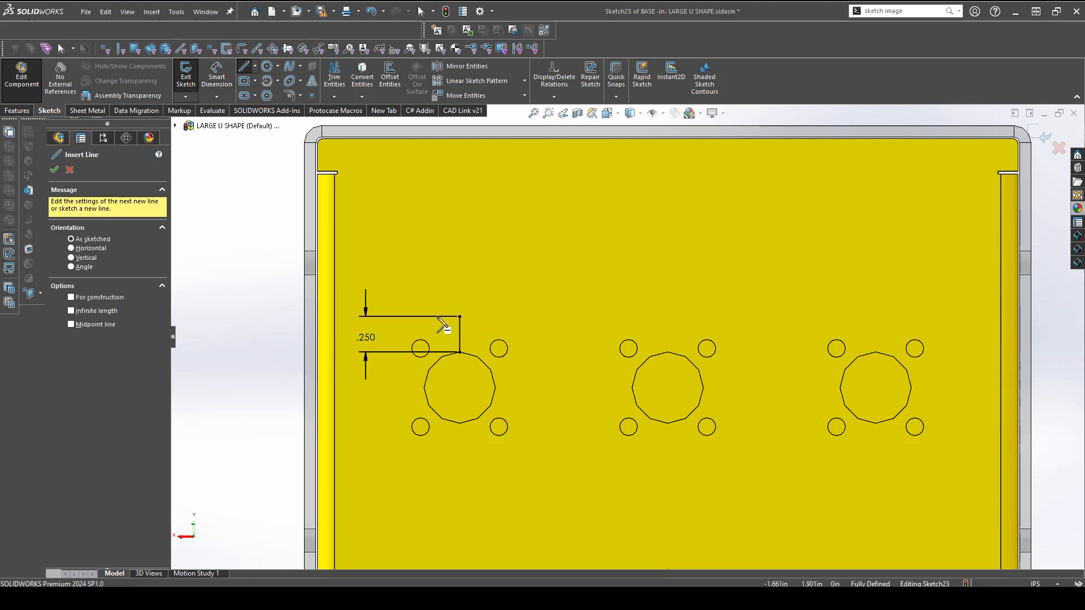
click(521, 316)
key(Escape)
click(492, 316)
right_click(492, 316)
key(Escape)
Step: Add a midpoint relation between the vertical line's upper endpoint and the horizontal line
click(460, 317)
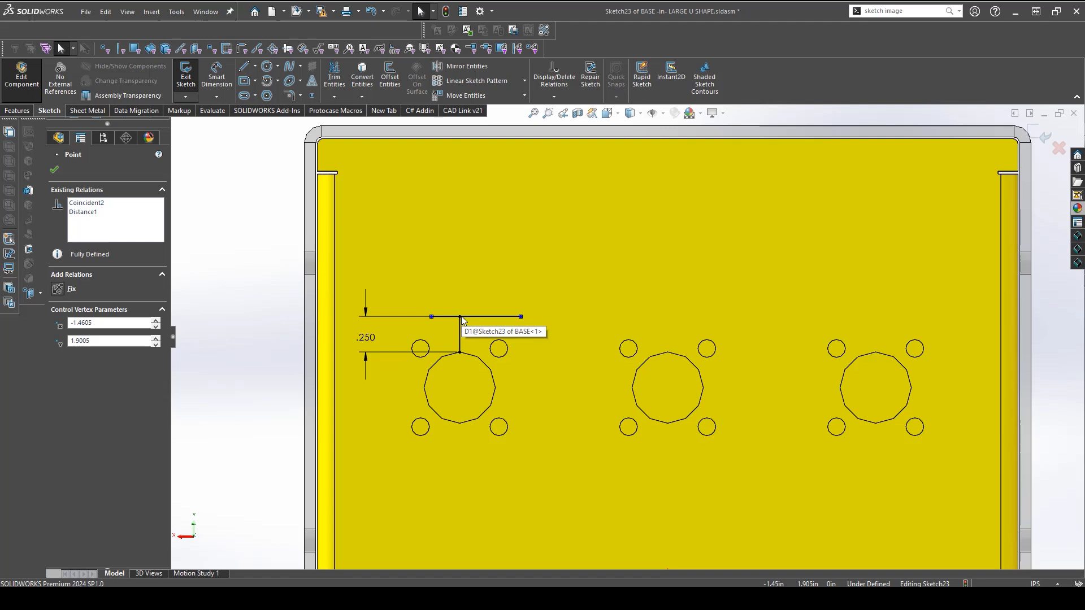
ctrl+click(476, 316)
click(67, 380)
click(201, 338)
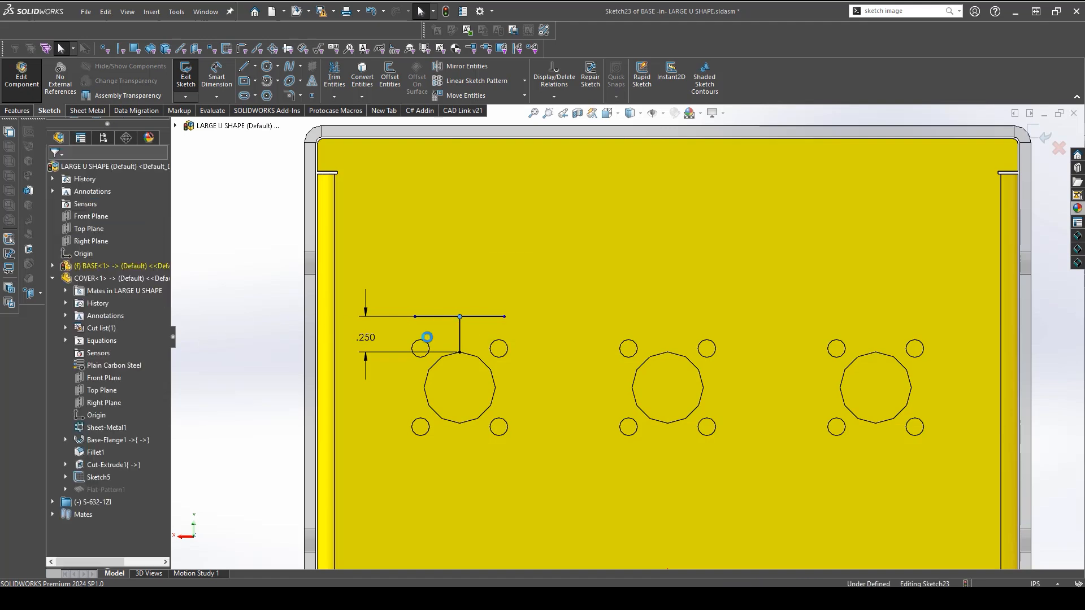
Step: Convert the vertical and horizontal sketch lines to construction geometry
scroll(432, 321, down, 5)
drag(547, 337, 487, 293)
click(107, 265)
click(57, 168)
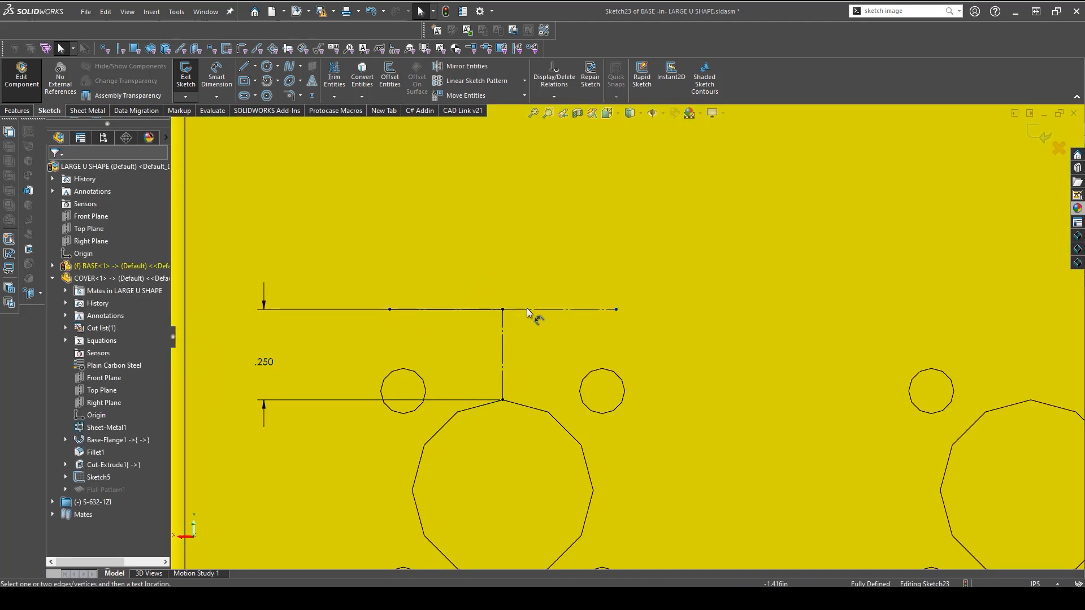
Step: Dimension the horizontal construction line to a length of 1 in
key(d)
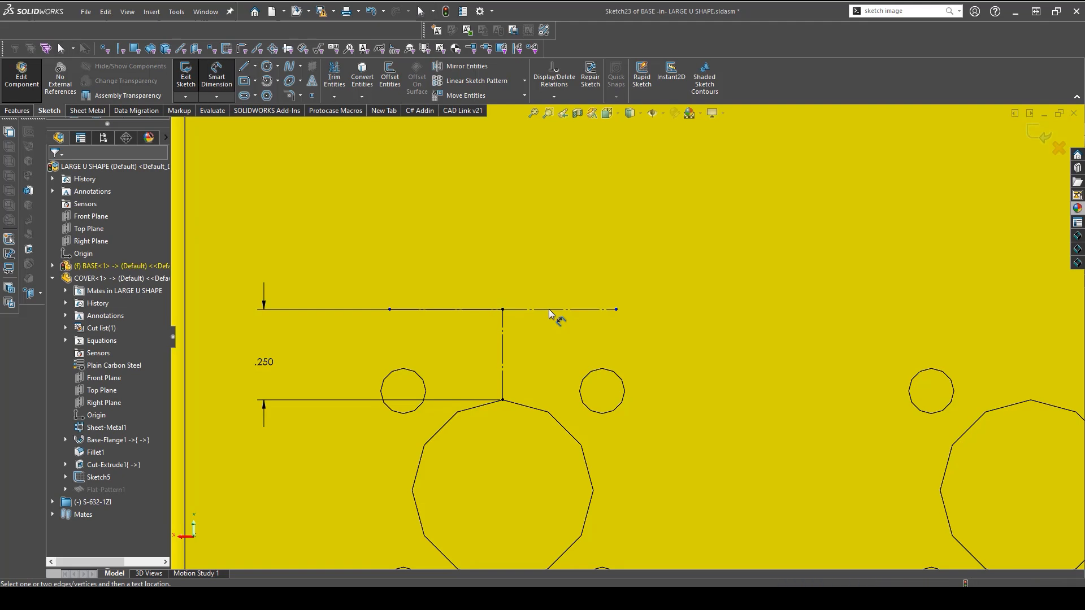
click(548, 309)
click(512, 468)
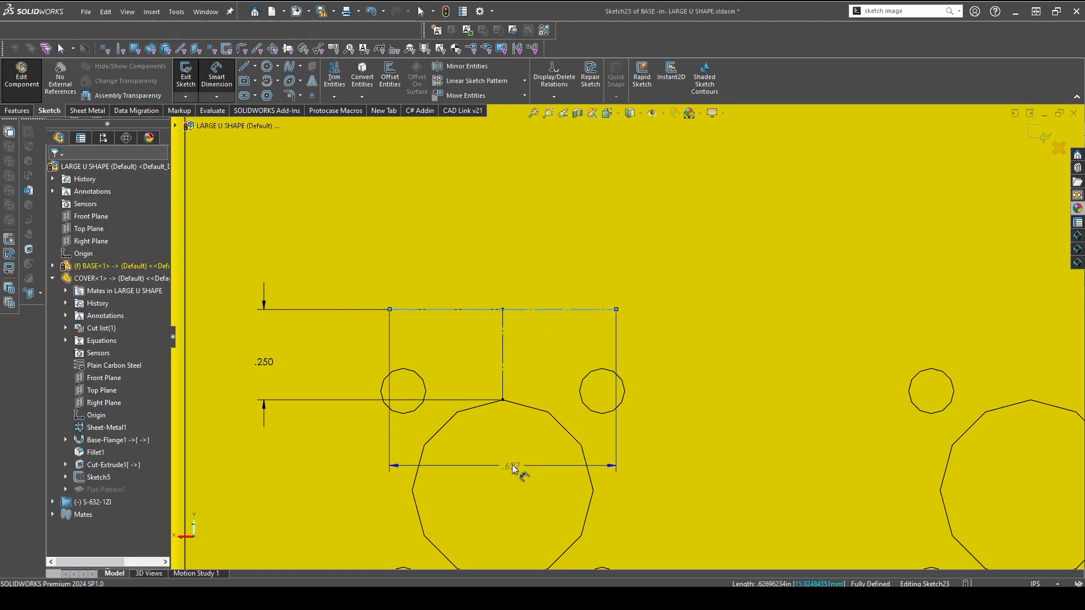
text(1)
key(Return)
key(Escape)
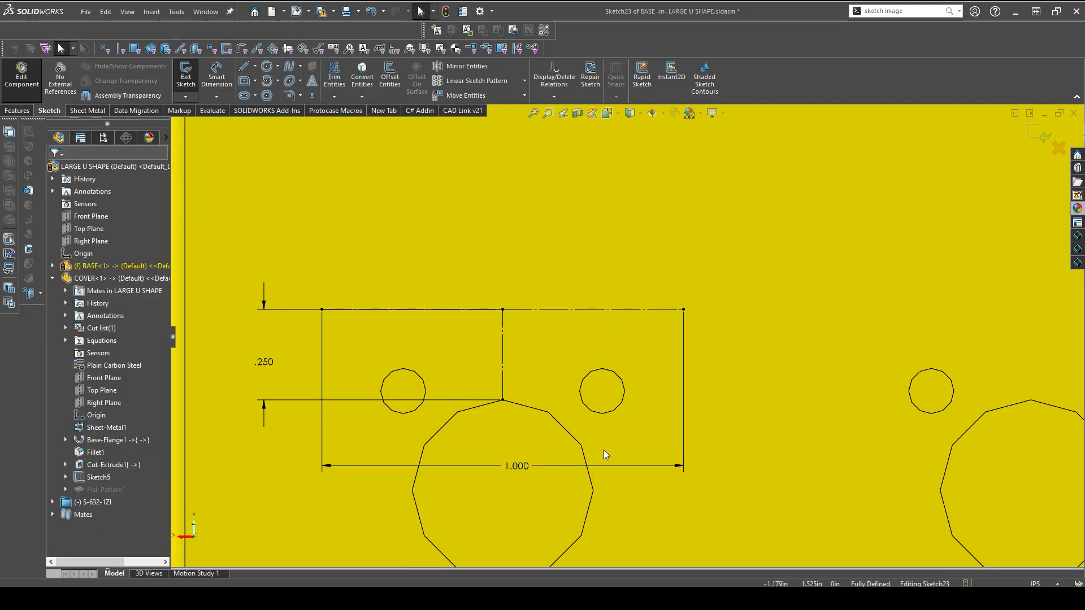
Step: Add sketch text "J9" centred along the horizontal construction line above the first connector hole
scroll(604, 452, up, 3)
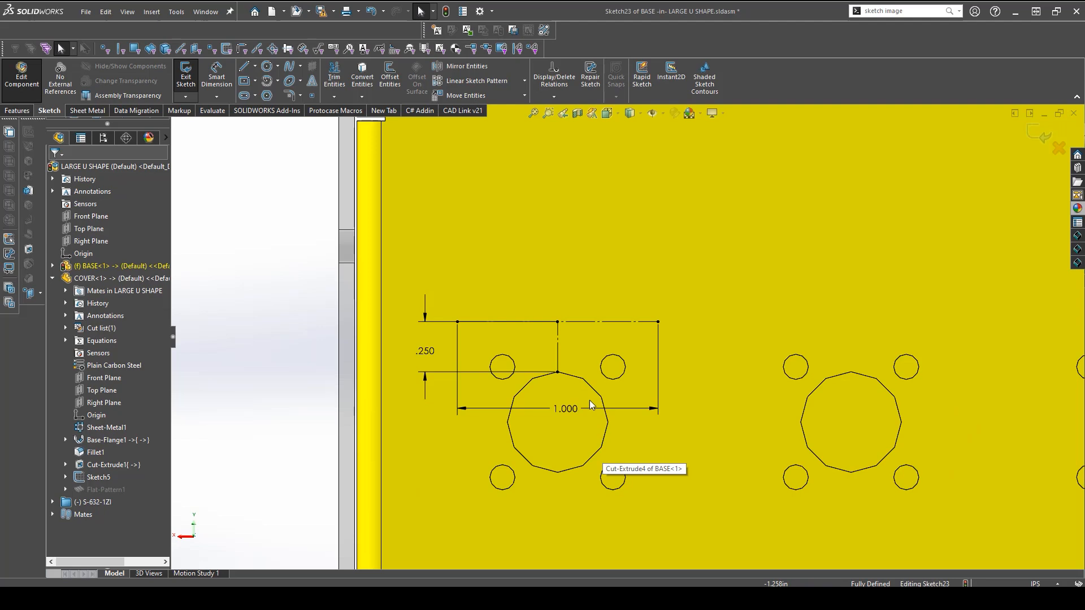
click(312, 82)
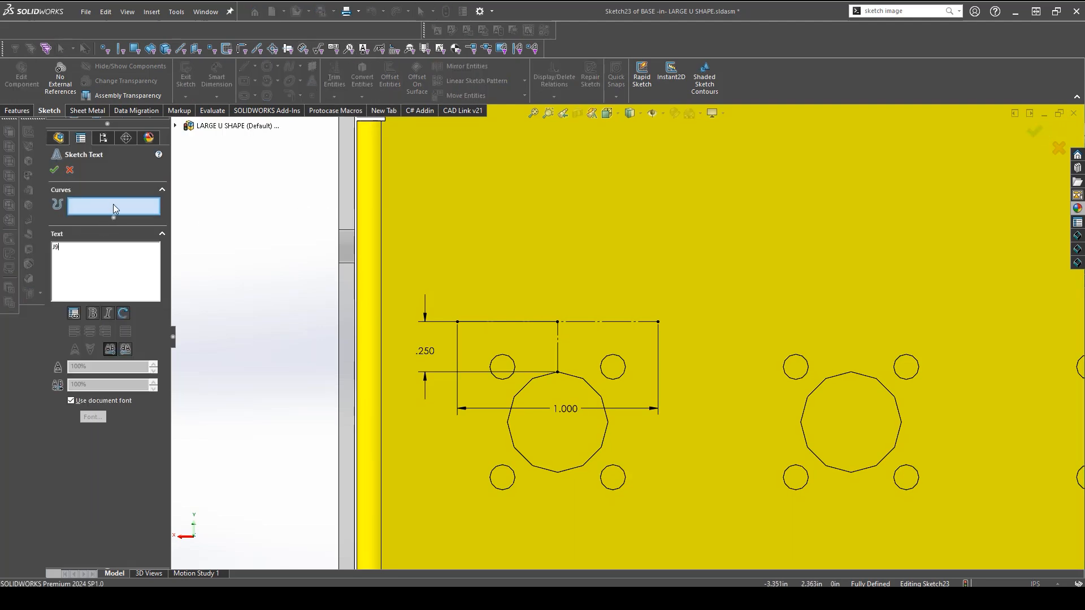
click(572, 322)
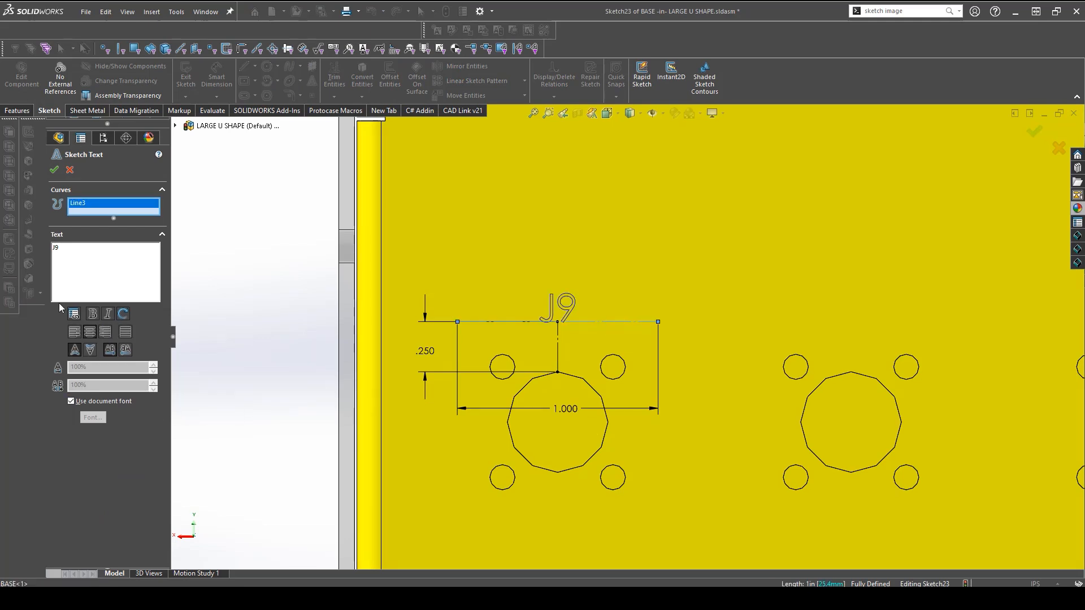
click(54, 170)
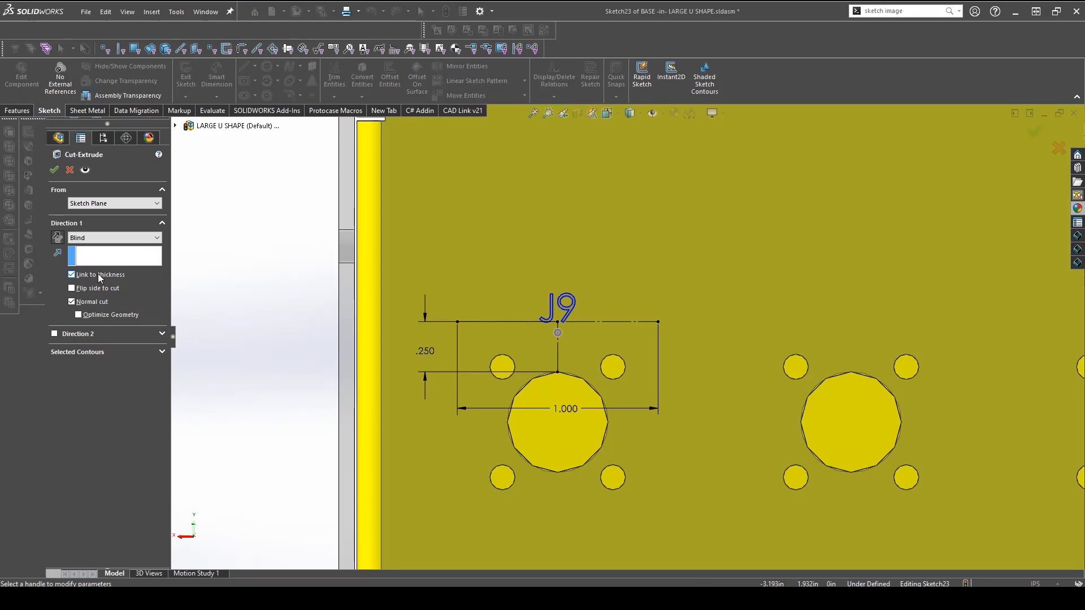
Step: Cut-extrude the J9 text to a blind depth of 0.001 in, without linking to the sheet thickness
click(100, 275)
text(.001)
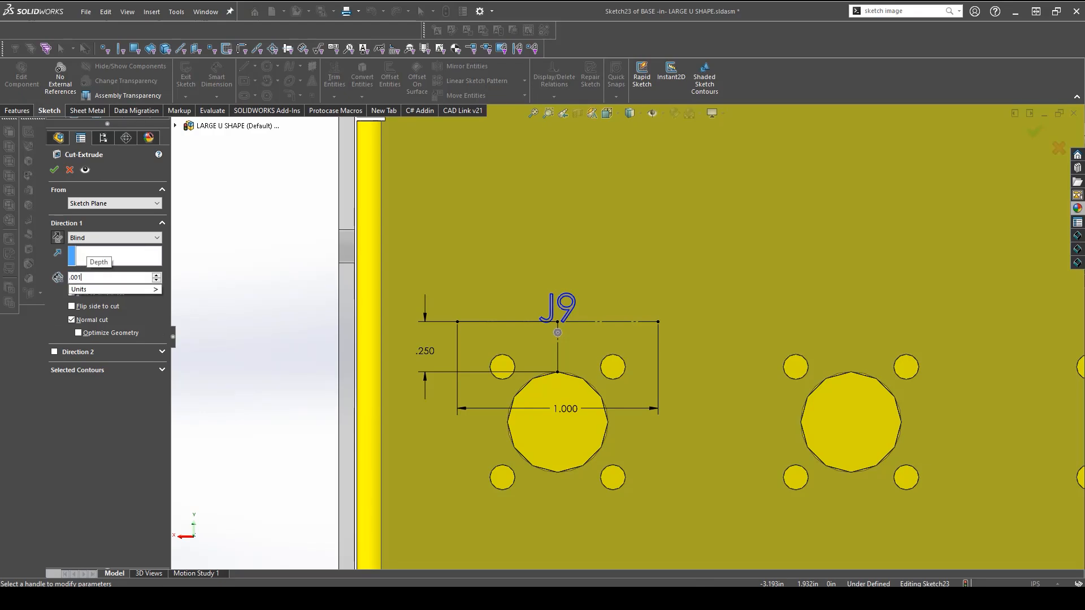
key(Return)
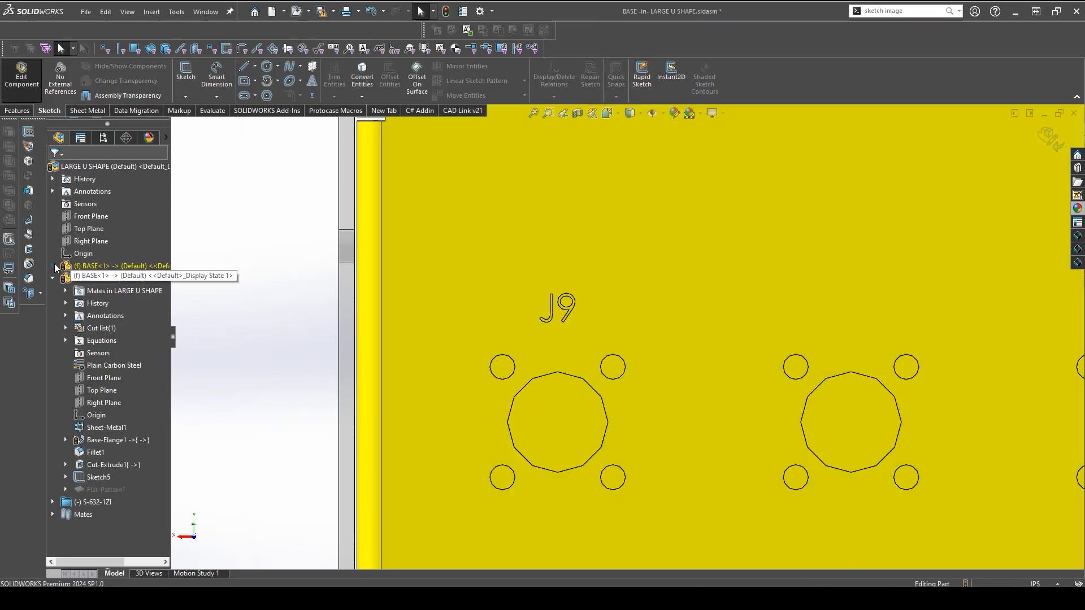
Step: Rename the J9 text cut feature of the BASE part to GRAPHICS and return to editing the assembly
click(55, 266)
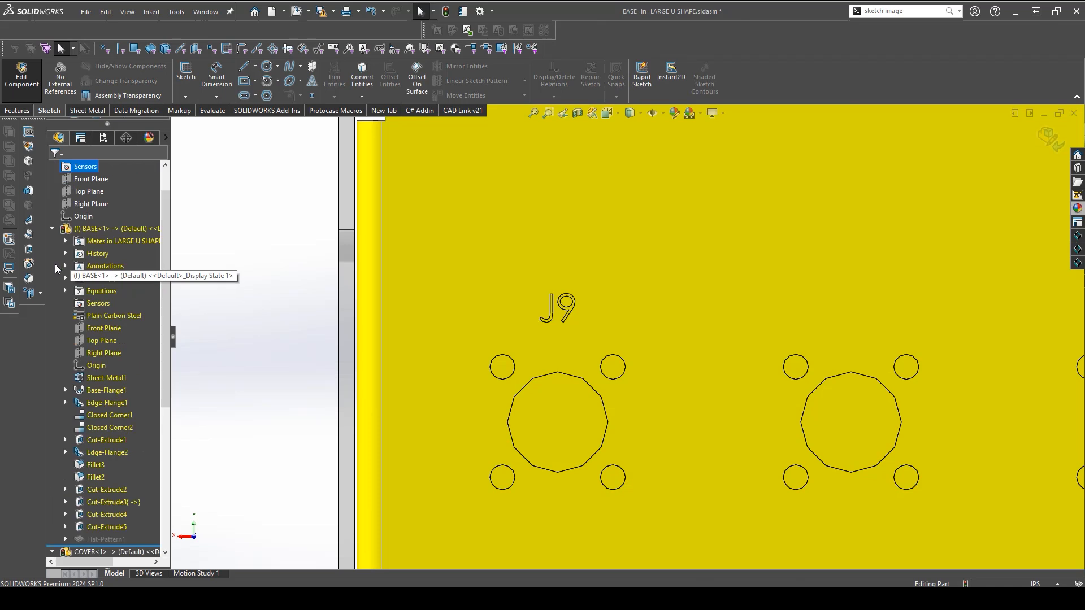
click(99, 529)
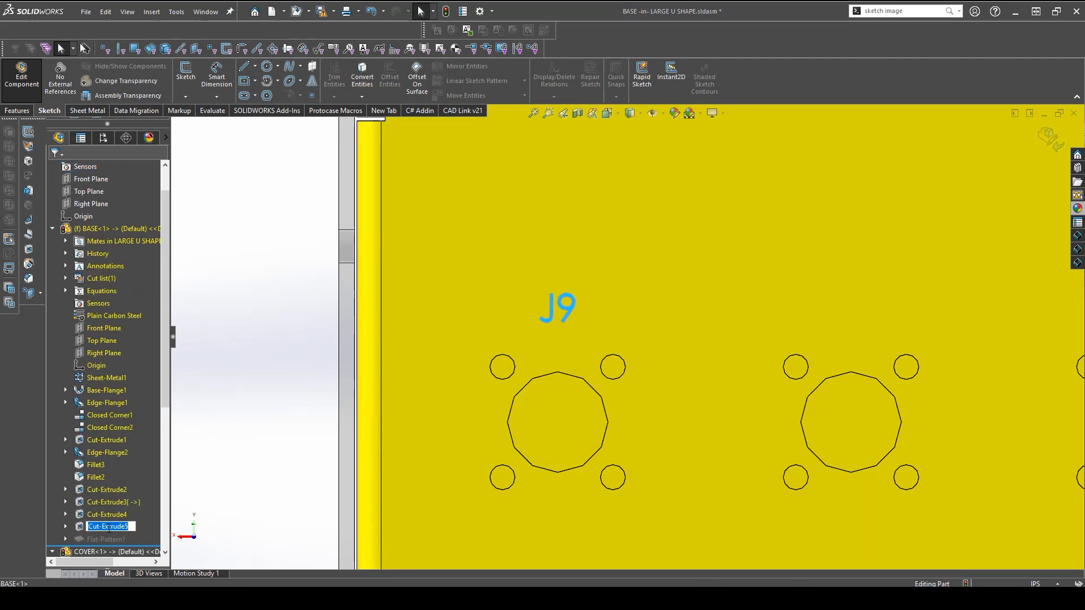
key(Return)
click(216, 248)
scroll(673, 354, up, 4)
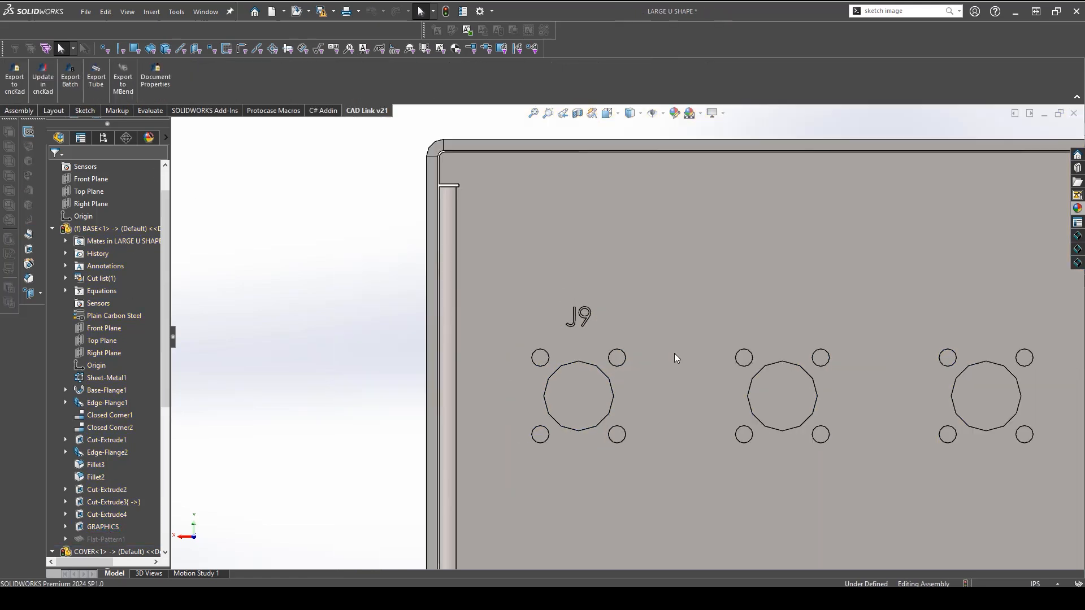
middle_drag(673, 355, 643, 367)
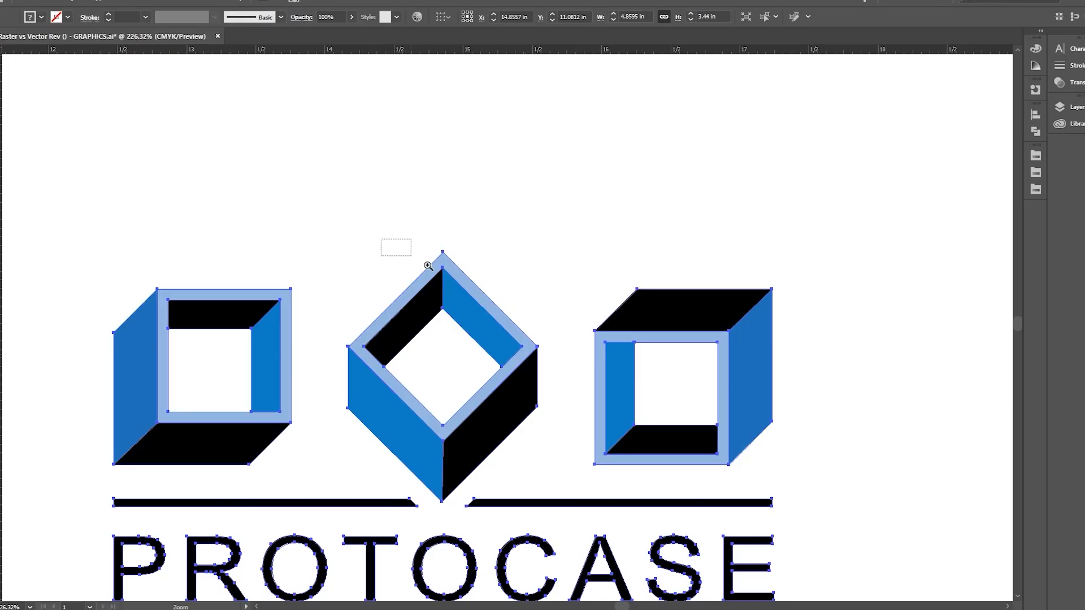
Step: In Adobe Illustrator, examine the edge sharpness of the Protocase vector logo up close and at 100% magnification
drag(431, 262, 542, 397)
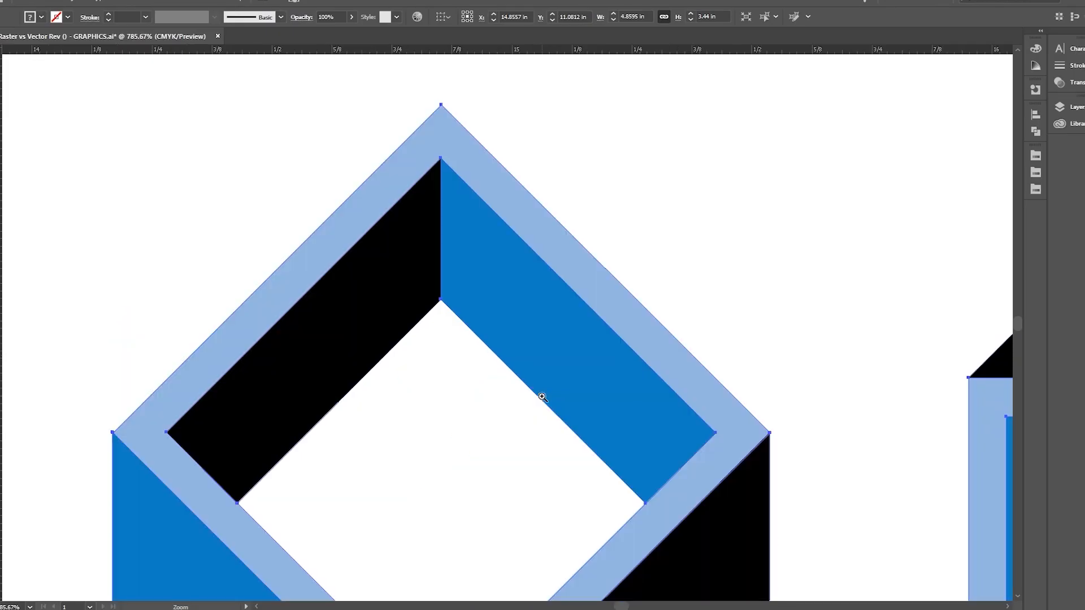
alt+click(491, 351)
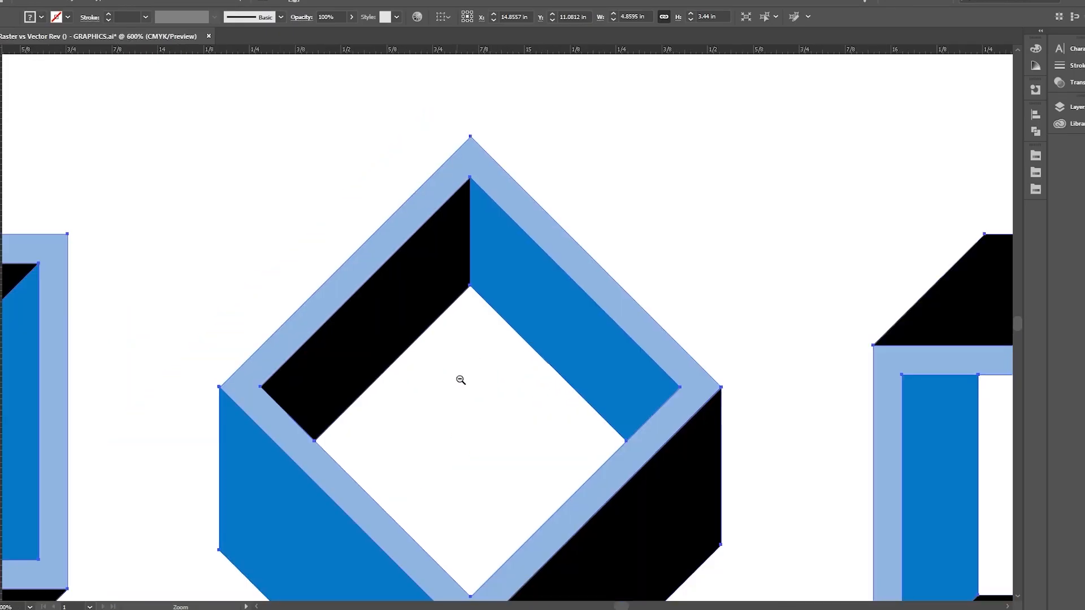
alt+click(460, 377)
alt+click(493, 372)
alt+click(516, 373)
alt+click(517, 374)
alt+click(531, 371)
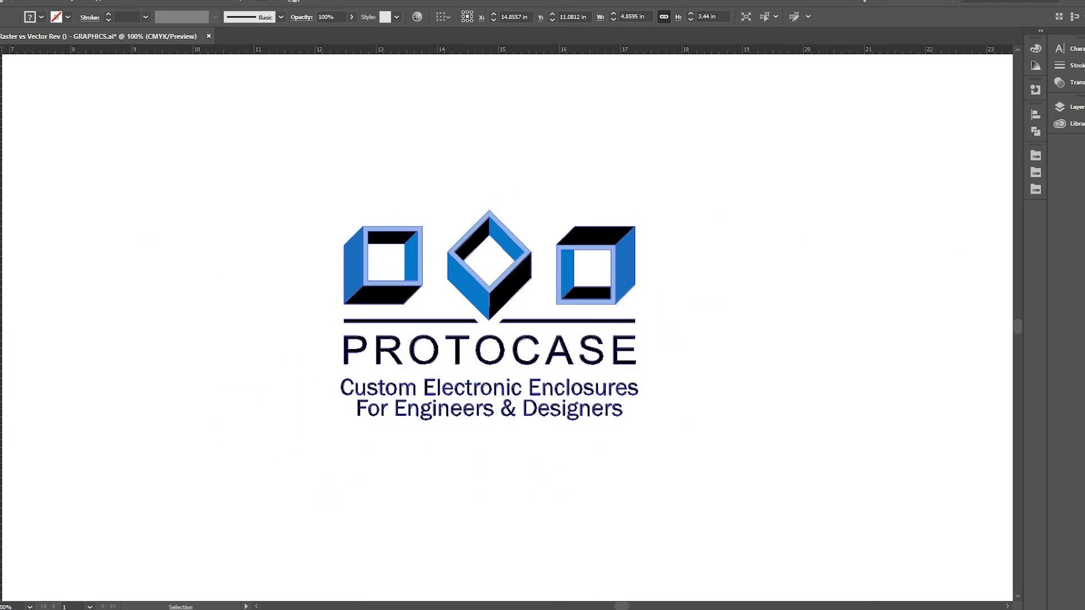